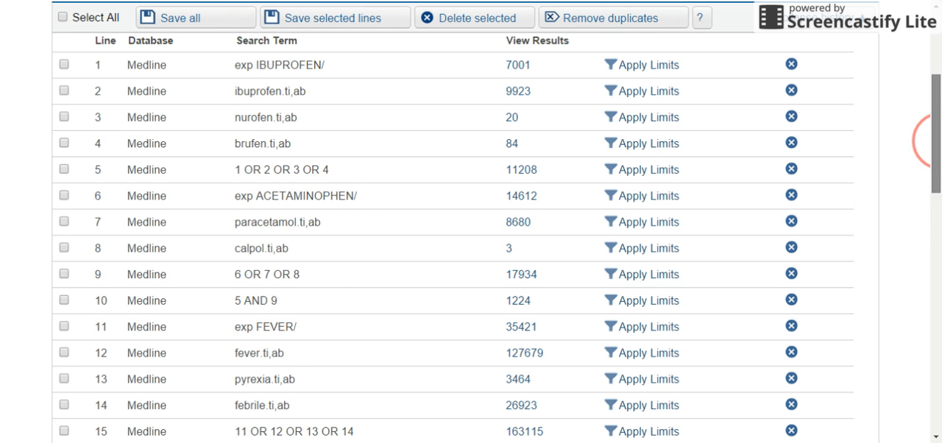
Apply limits to search line 16, restricting publication years to 2005 through current.
left_click_drag(934, 140, 934, 213)
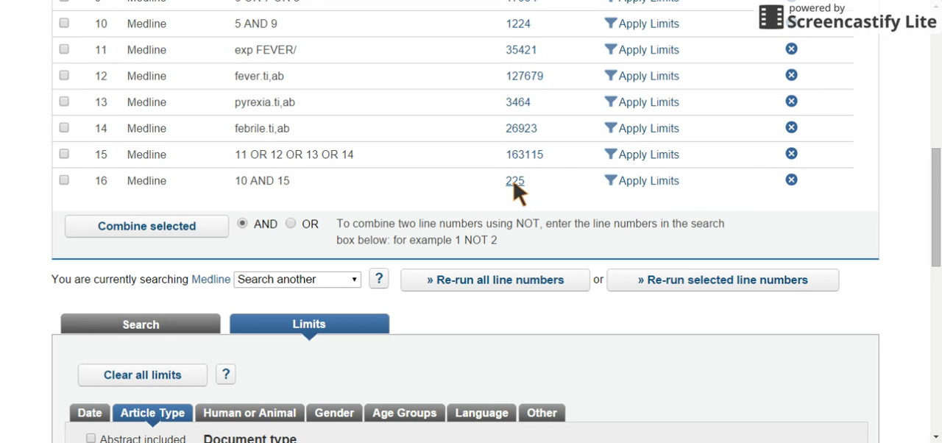
left_click(640, 193)
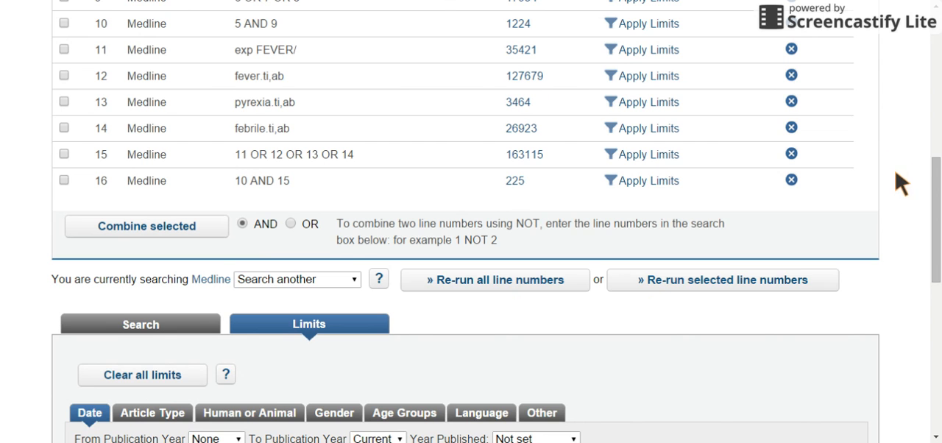
scroll(927, 175, "down", 3)
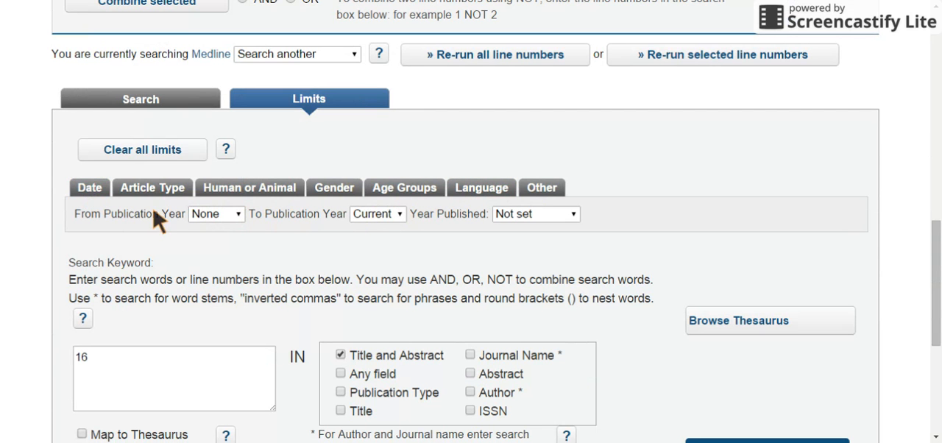
left_click(237, 215)
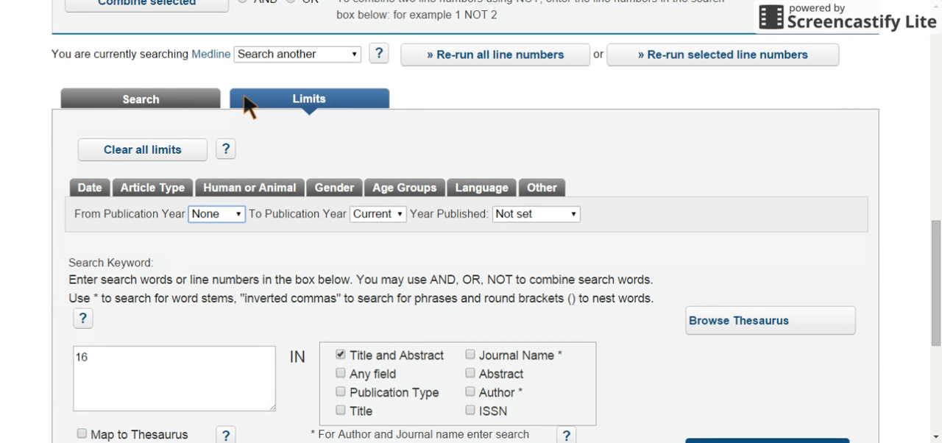
left_click(215, 109)
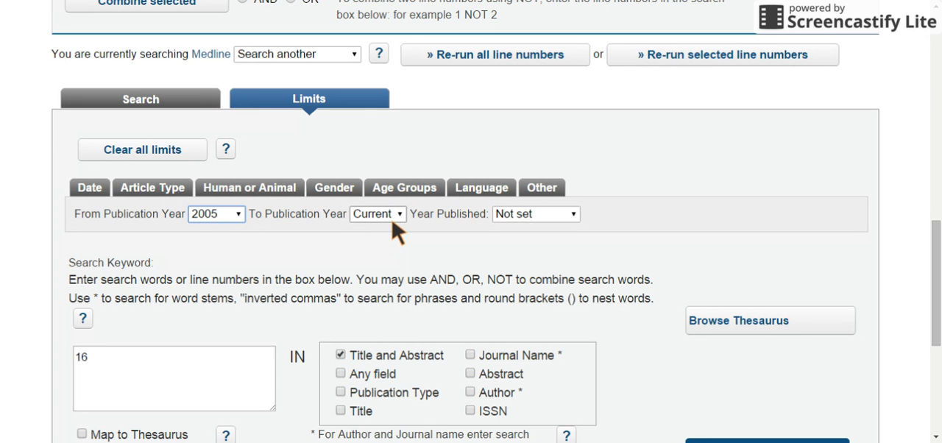
Limit the language of the line 16 results to English.
left_click(480, 196)
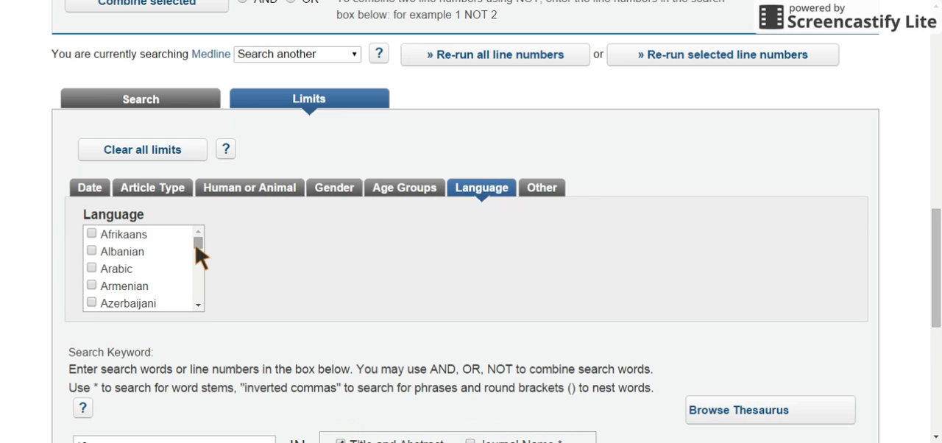
left_click_drag(201, 245, 199, 259)
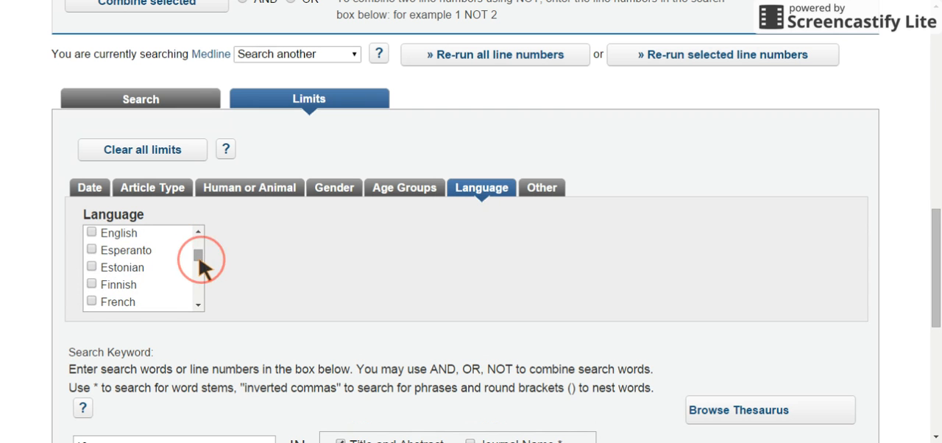
left_click(92, 233)
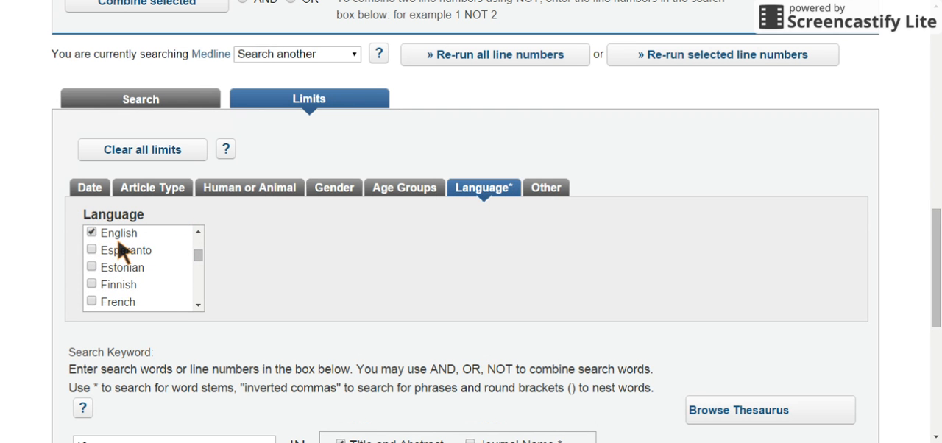
Limit the age group for the line 16 search to Child.
left_click(407, 197)
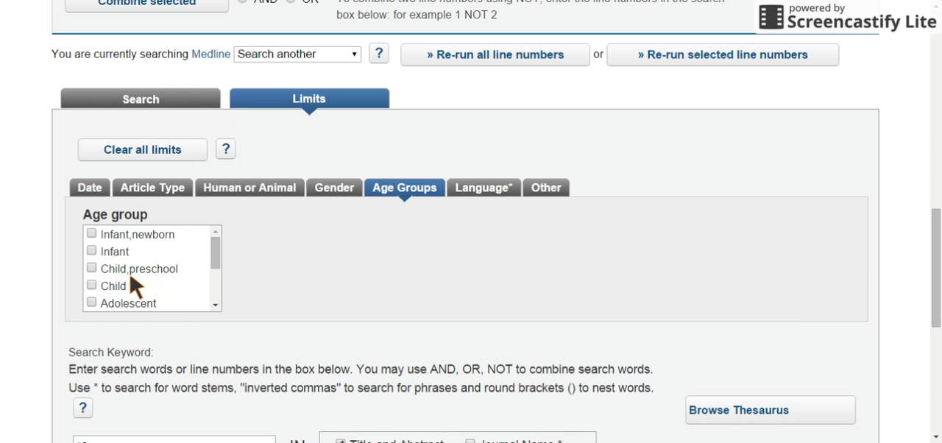
mouse_move(216, 248)
left_mouse_down()
mouse_move(216, 270)
mouse_move(215, 245)
left_mouse_up()
left_click_drag(216, 246, 217, 247)
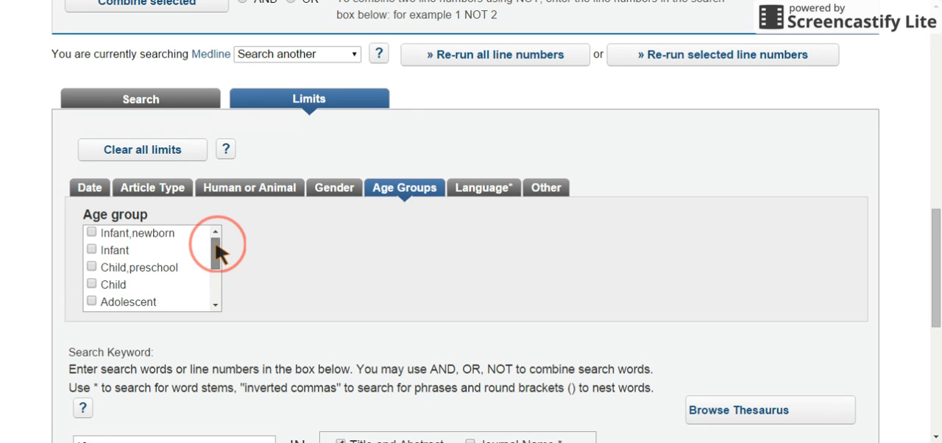
left_click_drag(217, 247, 217, 255)
scroll(216, 247, "down", 2)
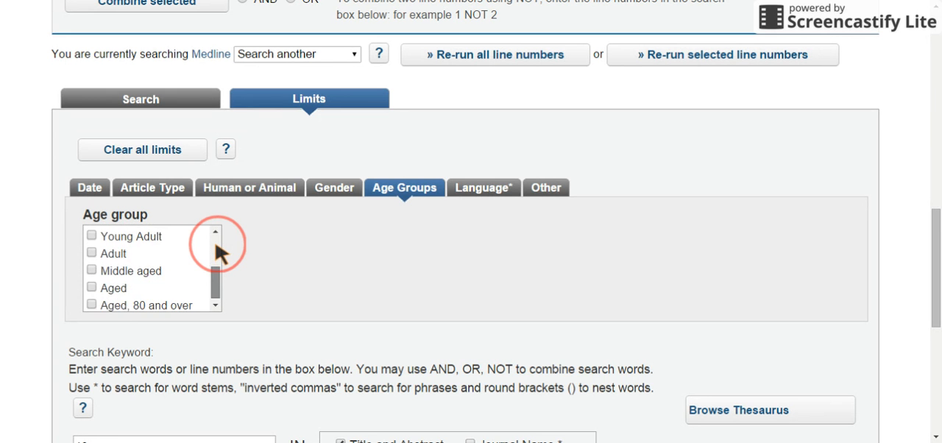
left_click(215, 245)
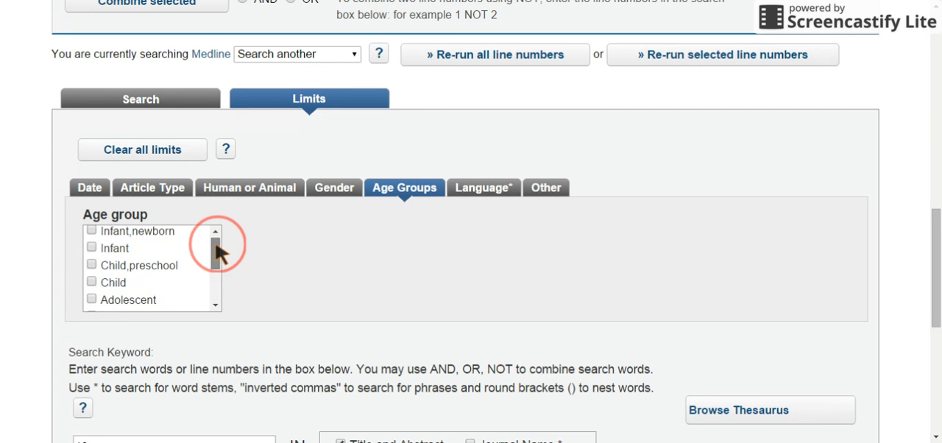
left_click(92, 287)
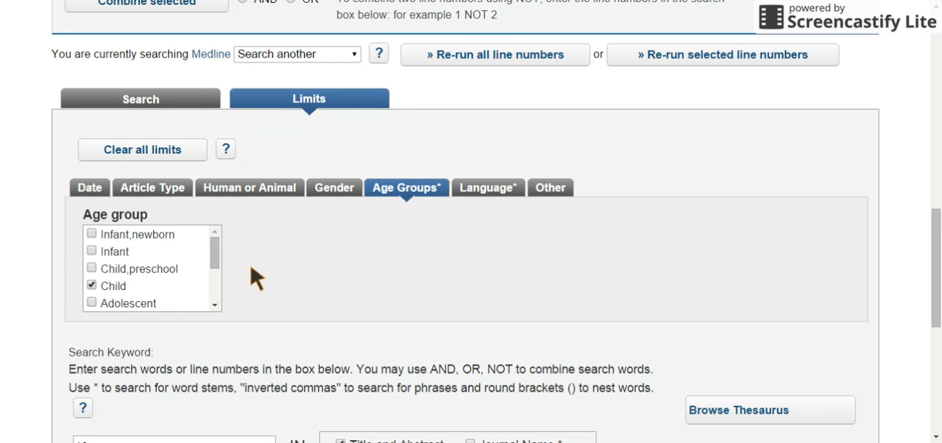
left_click(92, 251)
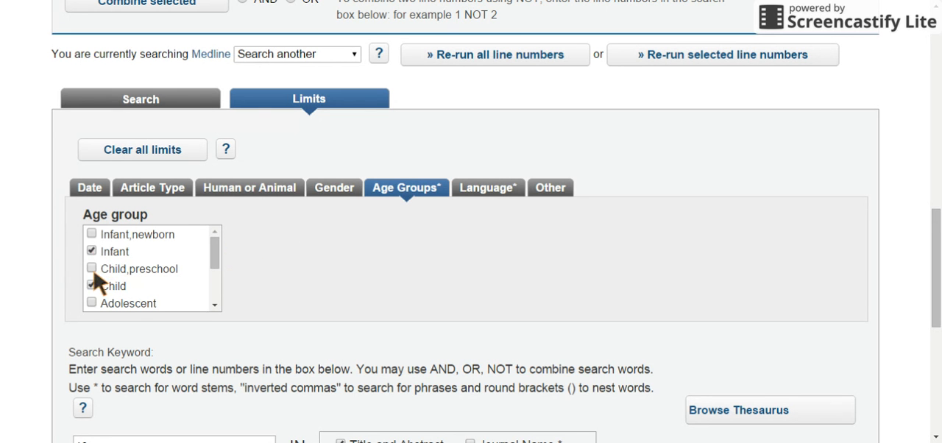
left_click(94, 271)
left_click(93, 269)
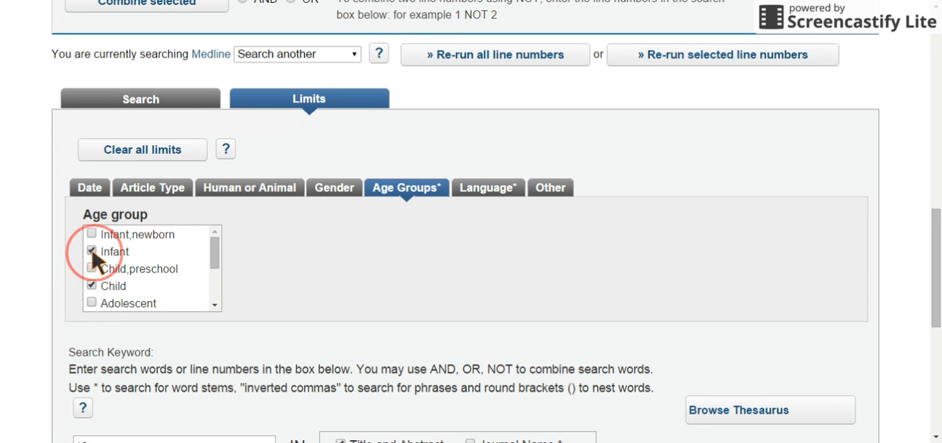
left_click(92, 251)
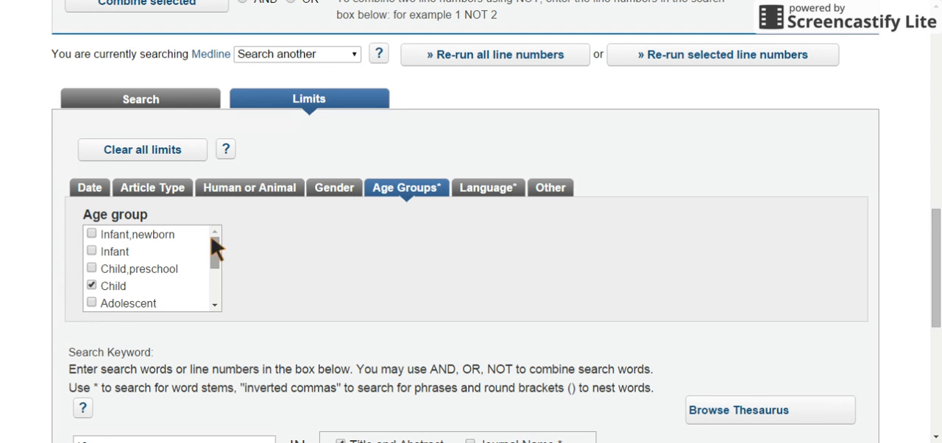
left_click(335, 198)
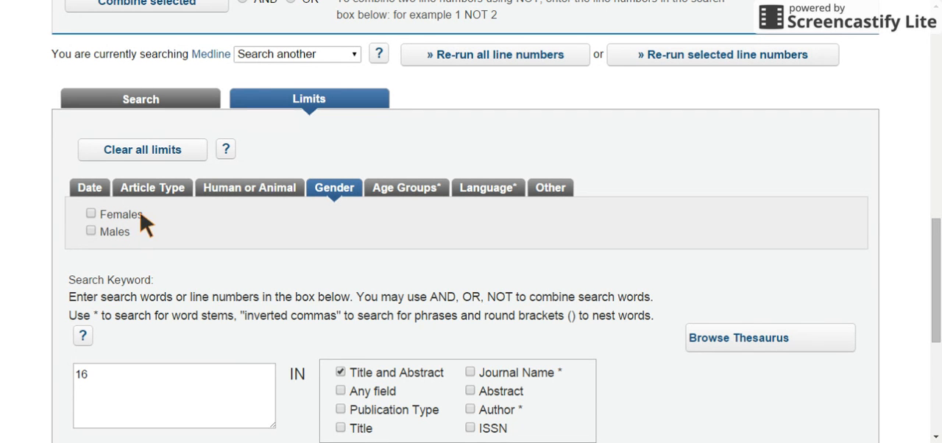
left_click(249, 197)
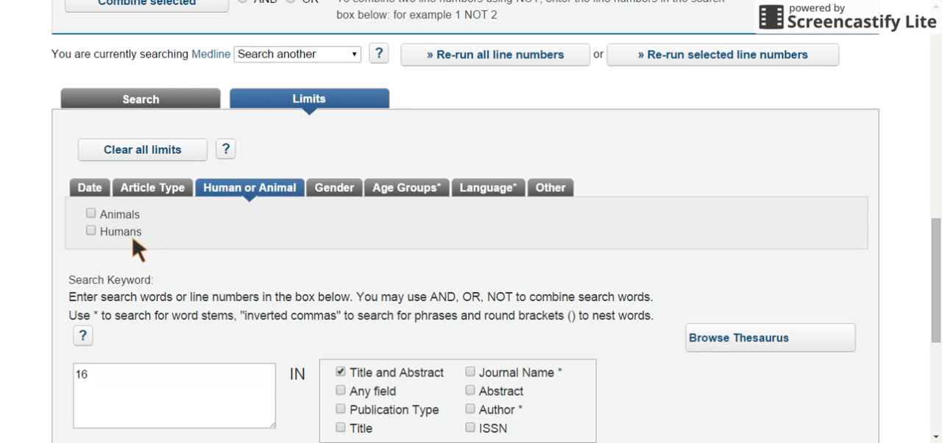
Limit the article's document type to Meta-analysis.
left_click(155, 195)
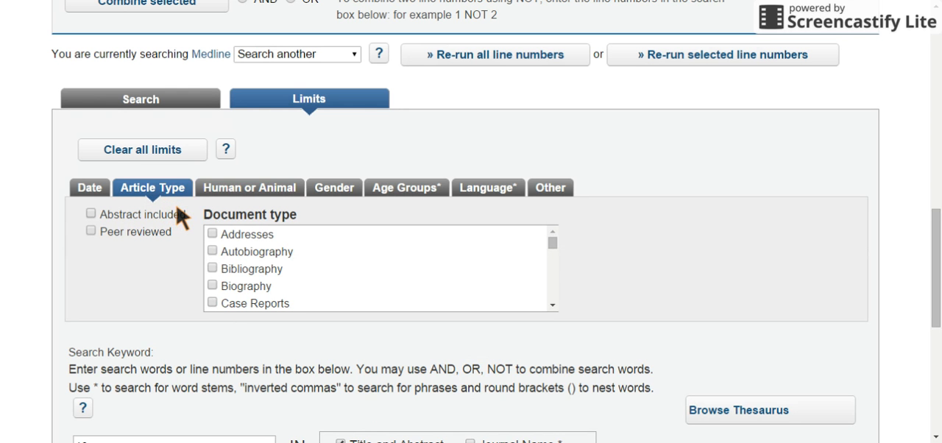
left_click(553, 305)
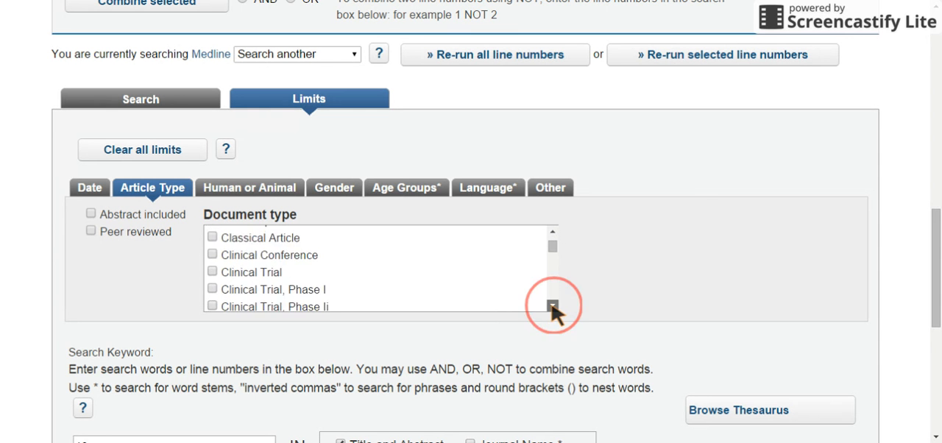
left_click(552, 304)
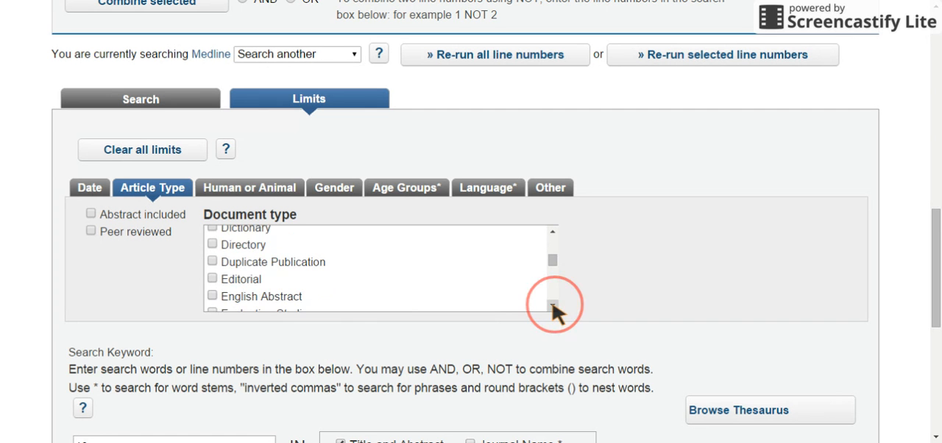
left_click(553, 304)
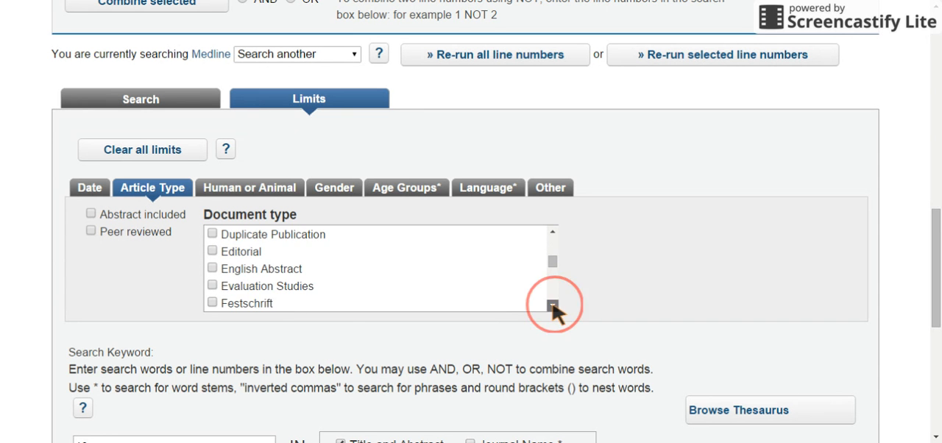
left_click(553, 305)
left_click(553, 304)
left_click(553, 304)
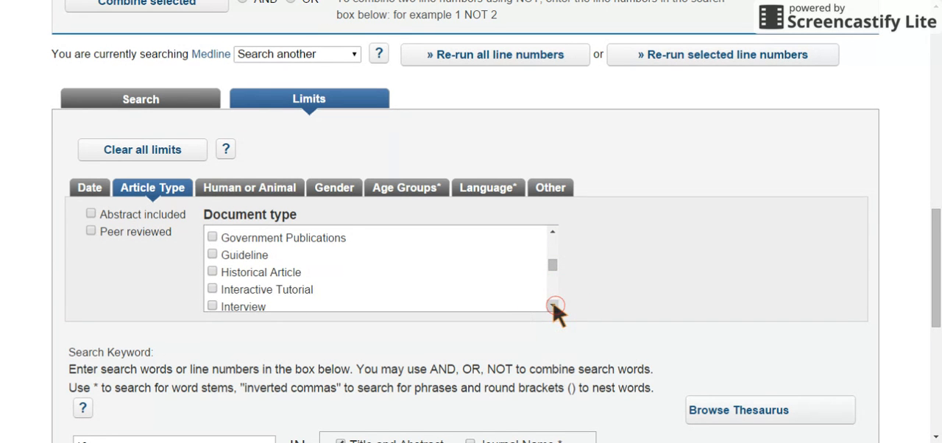
left_click(552, 304)
left_click(553, 305)
left_click(553, 305)
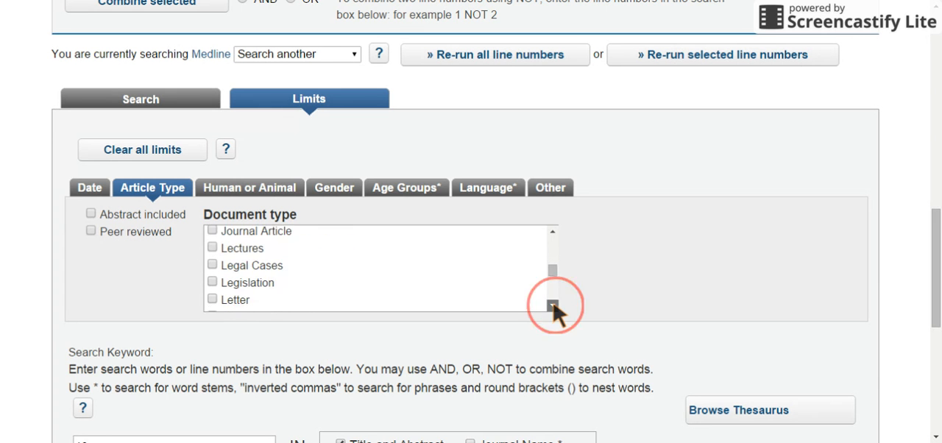
left_click(553, 304)
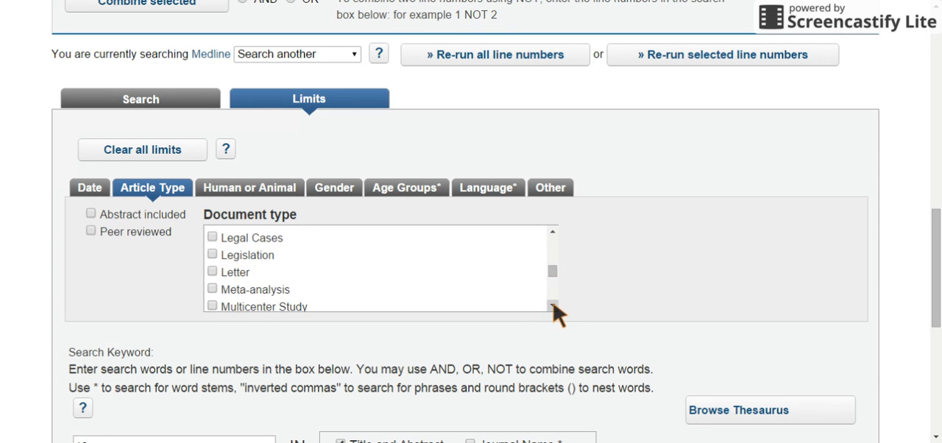
left_click(213, 289)
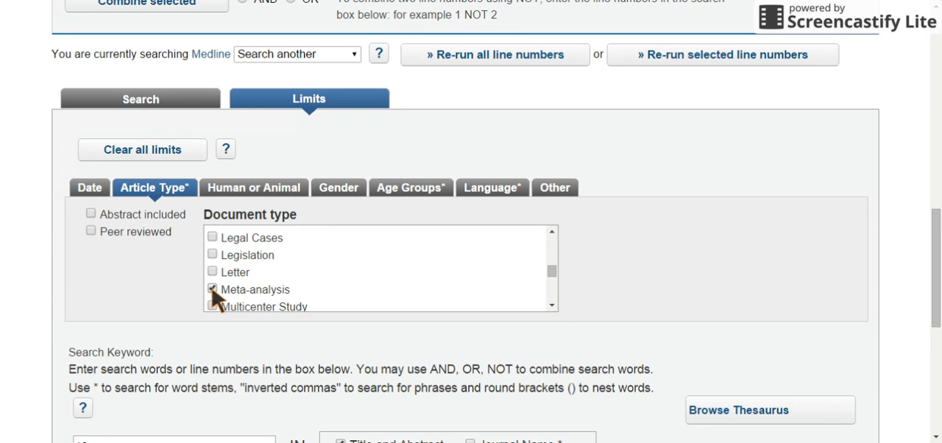
Add Randomized Controlled Trial to the selected document types.
left_click(551, 306)
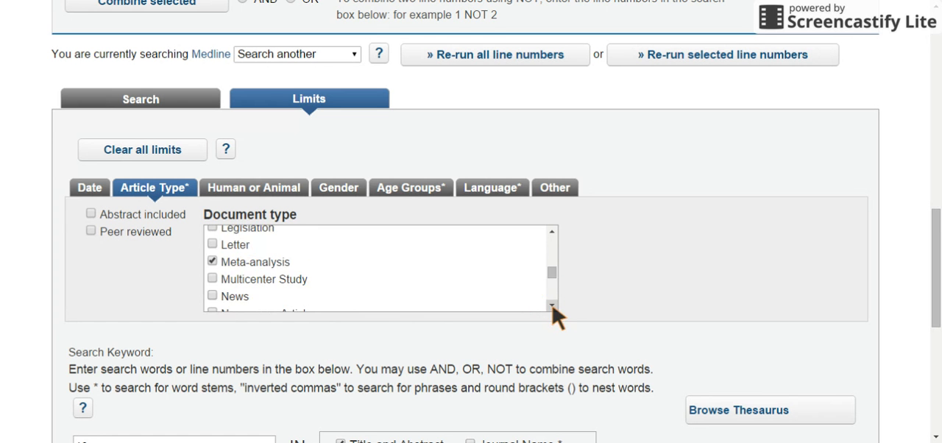
left_click(552, 305)
left_click(552, 305)
left_click(552, 306)
left_click(552, 306)
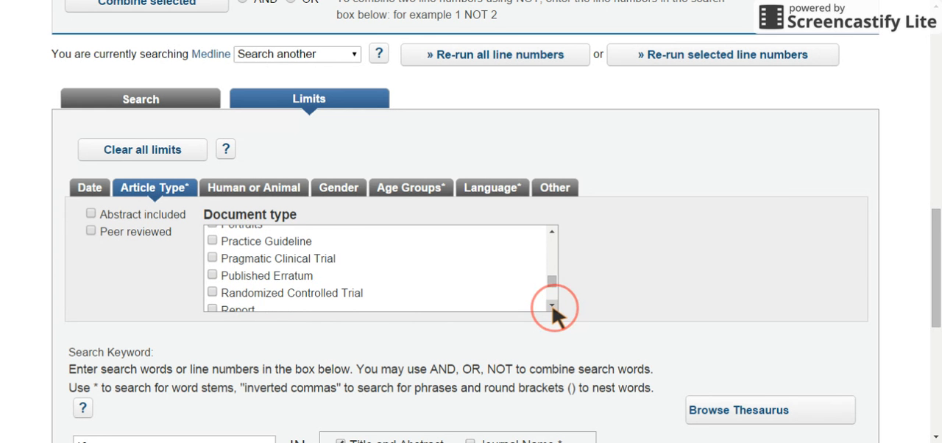
left_click(215, 297)
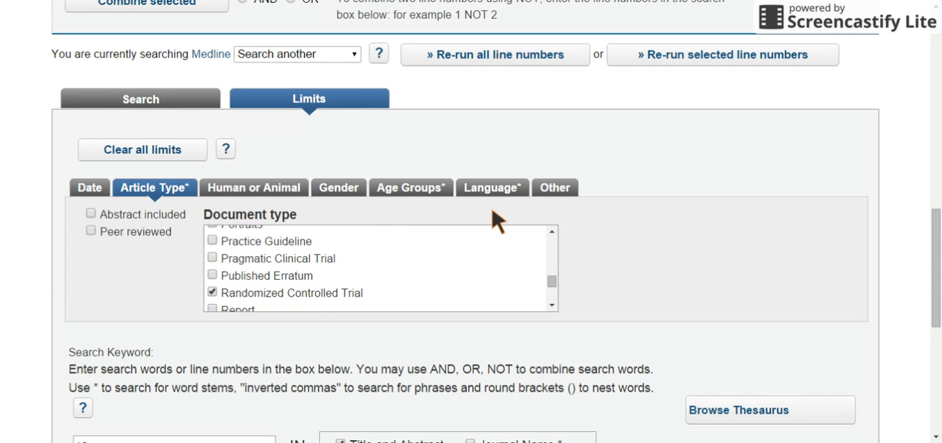
left_click(555, 190)
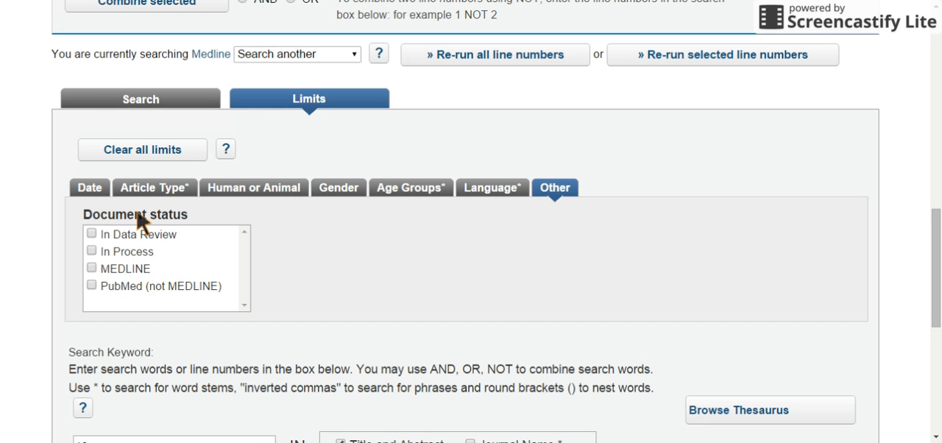
left_click(507, 190)
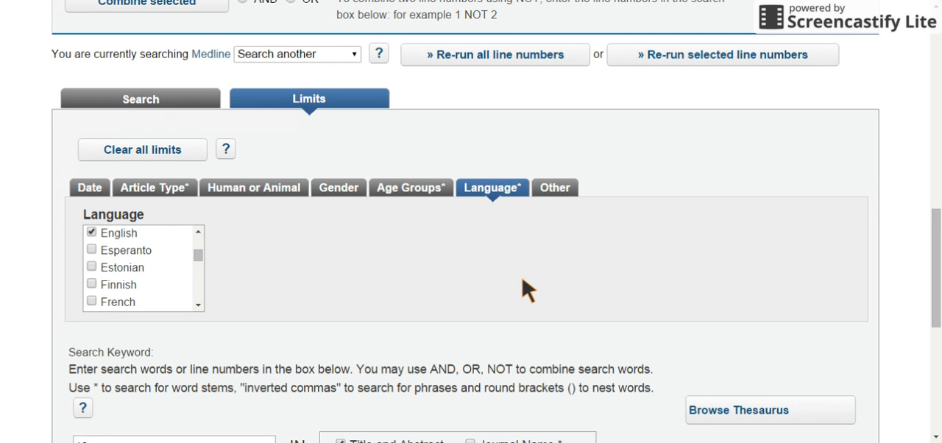
Run the search on line 16 with the chosen limits.
scroll(522, 298, "down", 2)
scroll(522, 287, "down", 1)
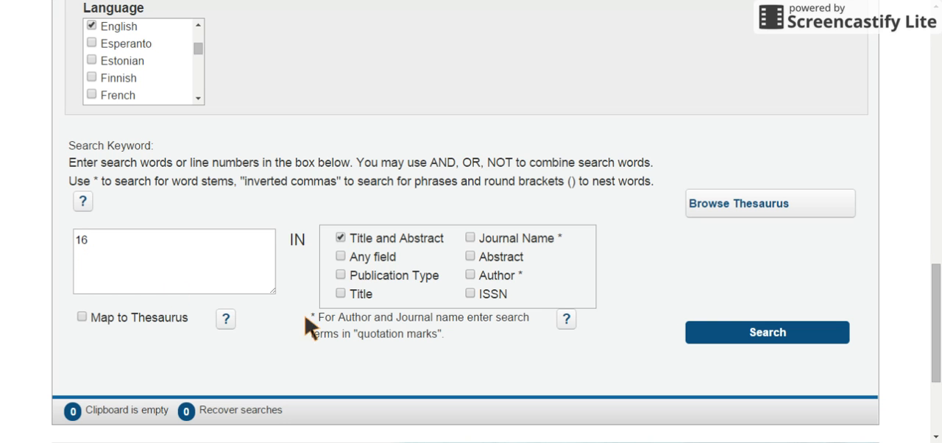
left_click(755, 346)
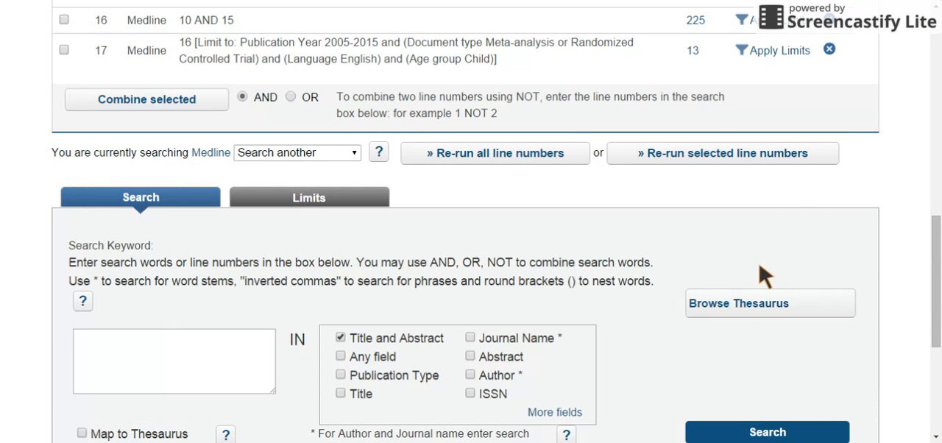
scroll(936, 210, "up", 4)
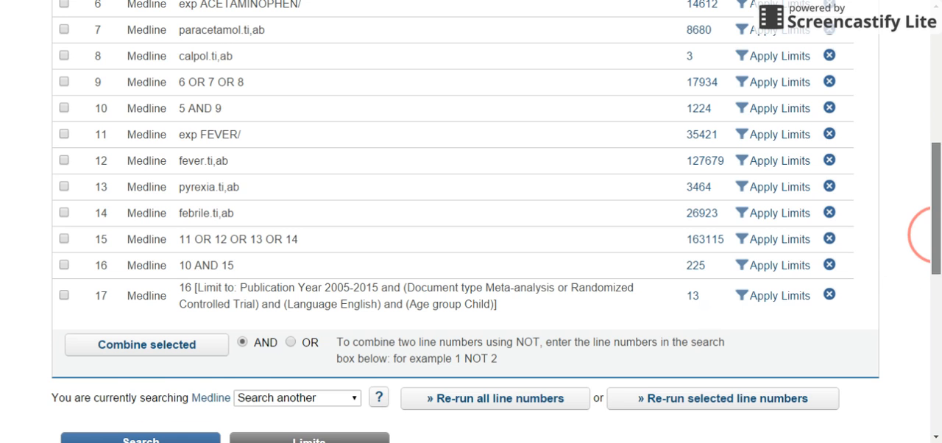
scroll(931, 234, "down", 3)
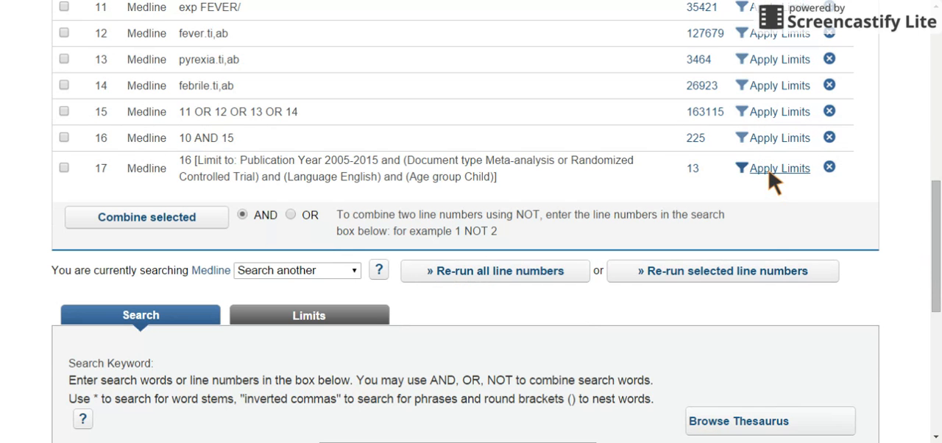
Display the search limits and examine the date limit settings and the keyword search area beneath them.
left_click(308, 324)
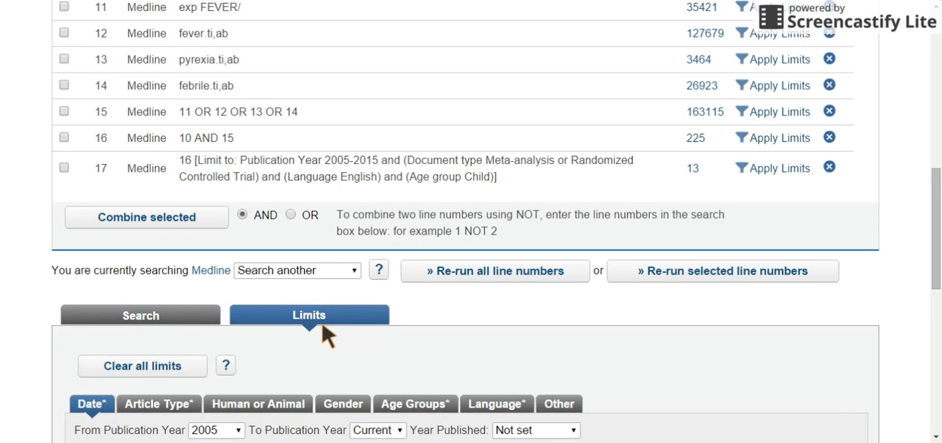
scroll(315, 331, "down", 2)
scroll(316, 337, "down", 1)
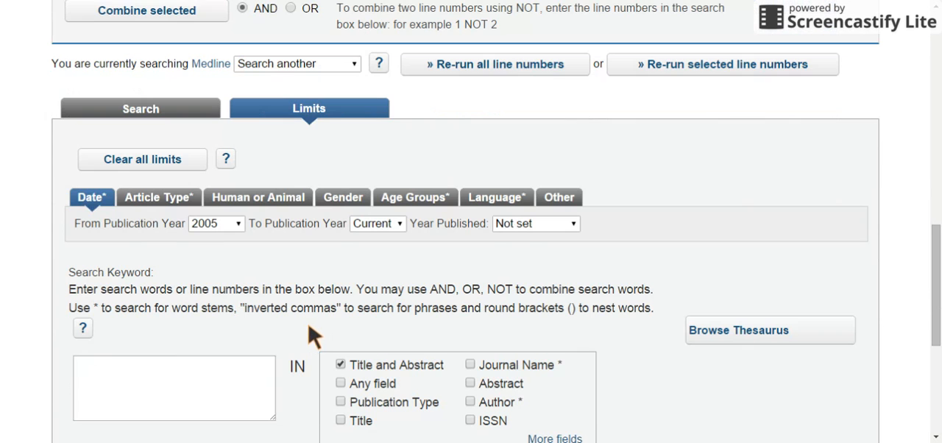
left_click(241, 388)
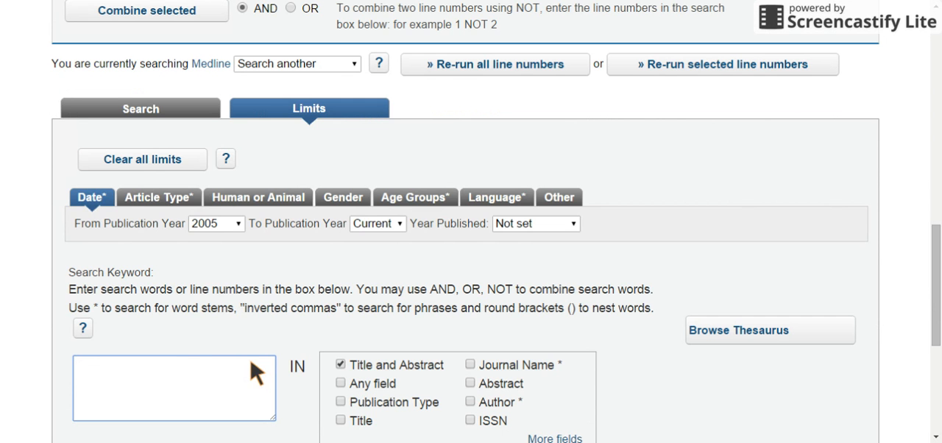
Start saving all lines of the Medline search history as a saved search.
scroll(258, 371, "up", 2)
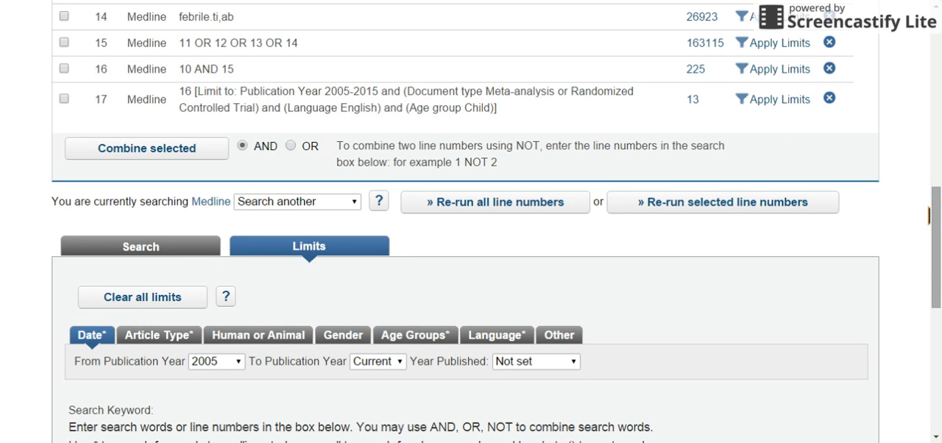
scroll(929, 214, "up", 3)
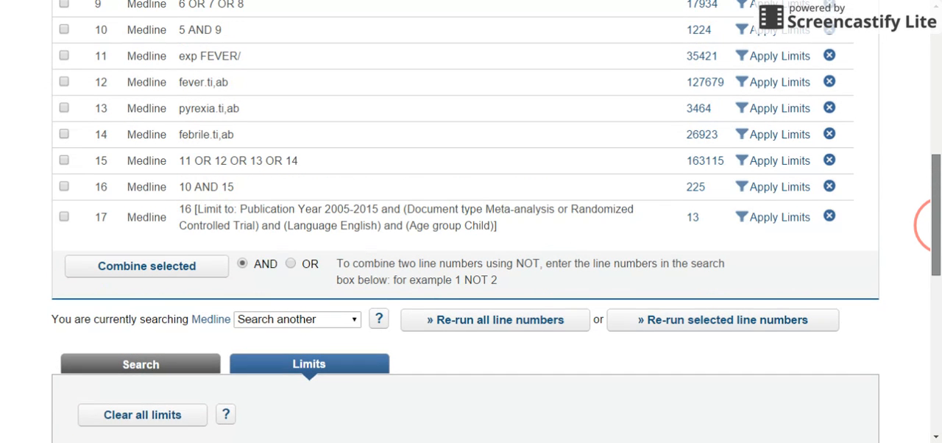
left_click_drag(936, 200, 936, 197)
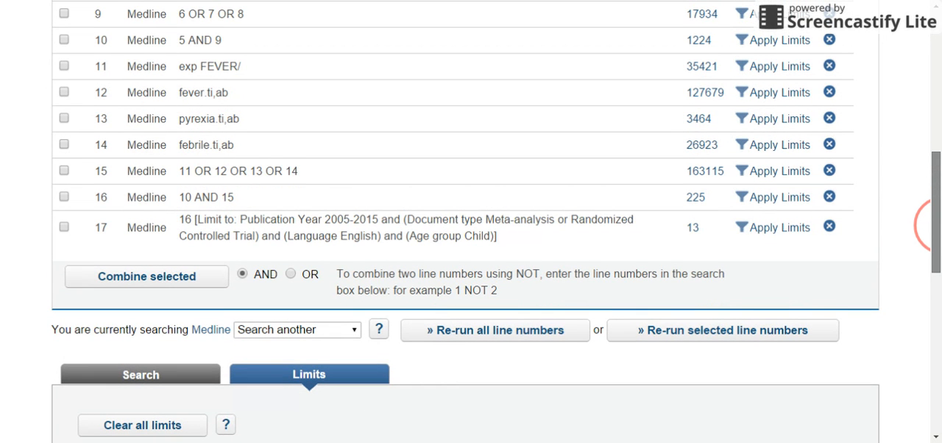
left_click_drag(935, 225, 935, 224)
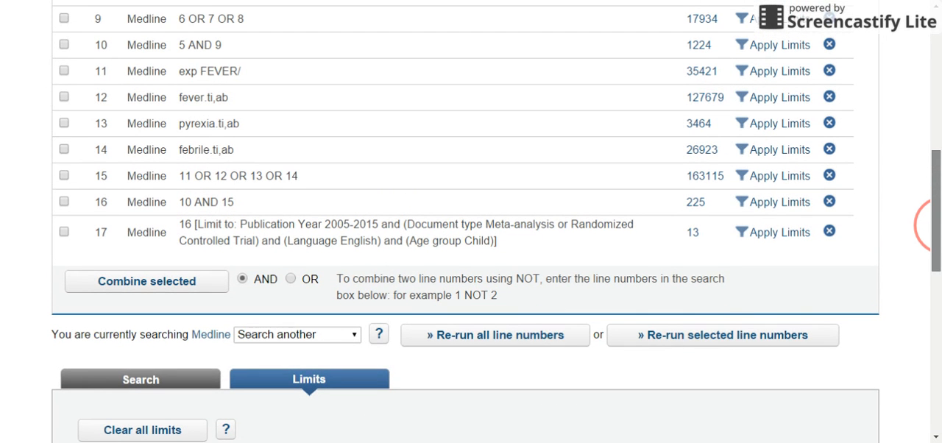
scroll(928, 225, "up", 6)
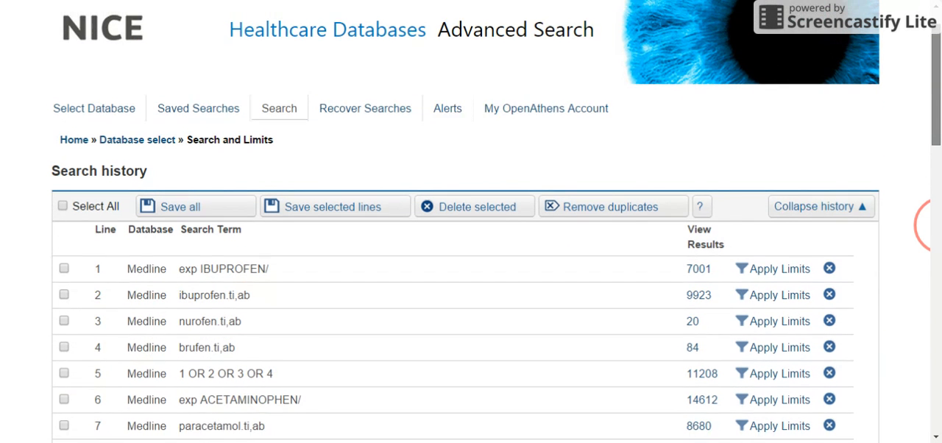
left_click_drag(936, 64, 937, 58)
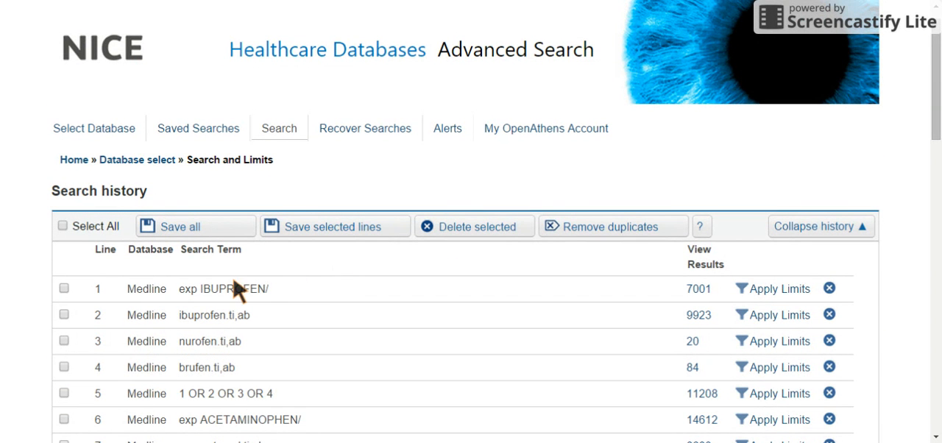
left_click(176, 236)
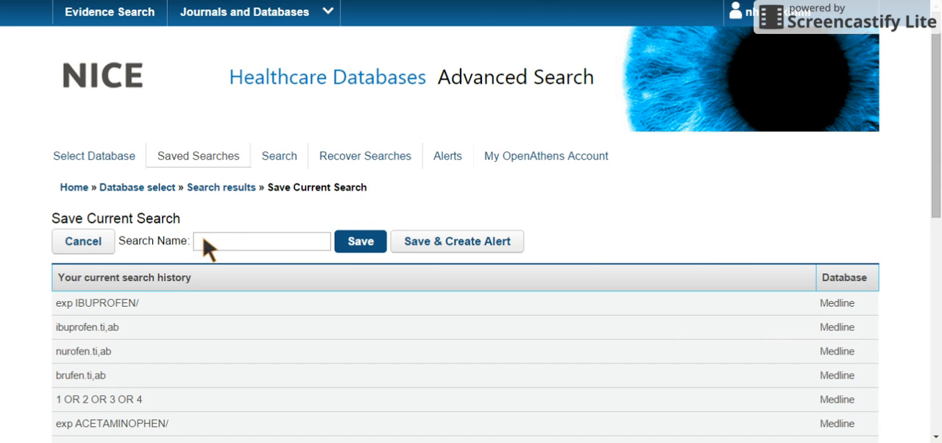
Enter "Ibprofen and paracetamol in children with fever" as the search name.
left_click(206, 241)
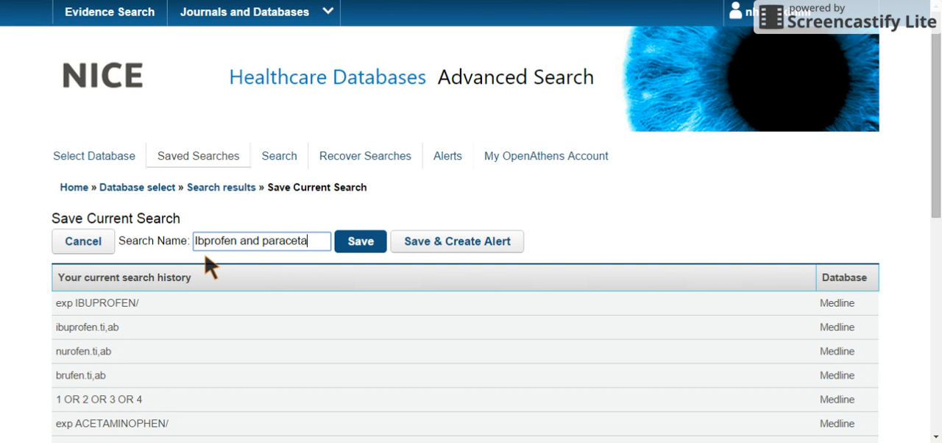
type("in")
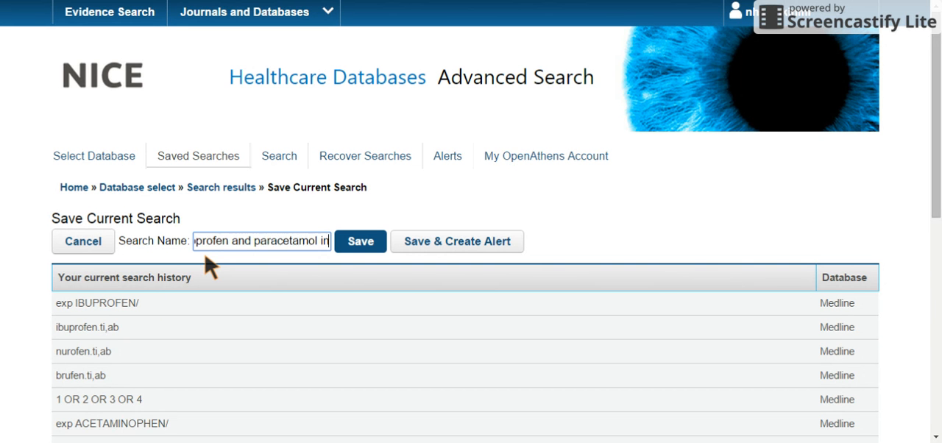
type(" children with fever")
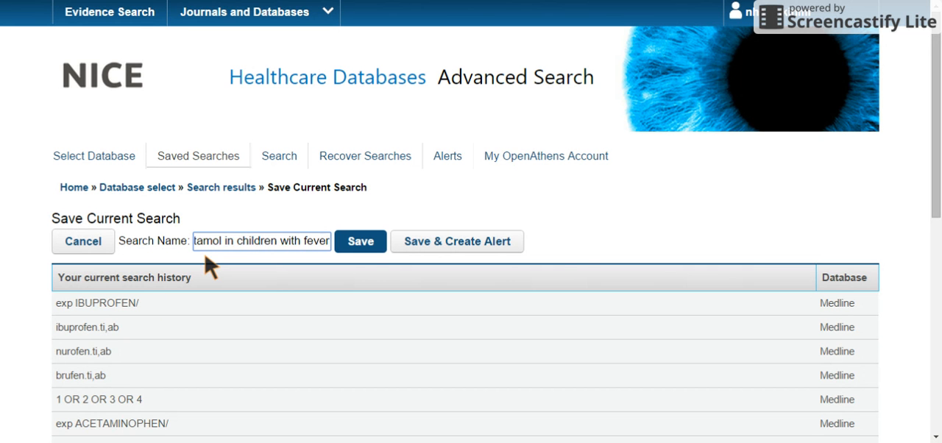
Add the prefix "MM" at the beginning of the search name and save the search.
key("Left")
key("Left")
key("Left")
key("Left")
key("Left")
key("Left")
key("Left")
key("Left")
key("Left")
key("Left")
key("Left")
key("Left")
key("Left")
key("Left")
key("Left")
key("Left")
key("Left")
key("Left")
key("Left")
key("Left")
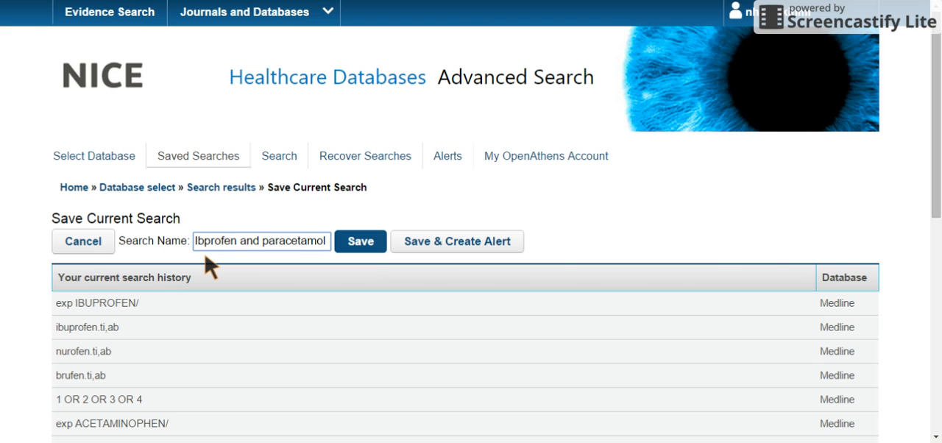
type("MM")
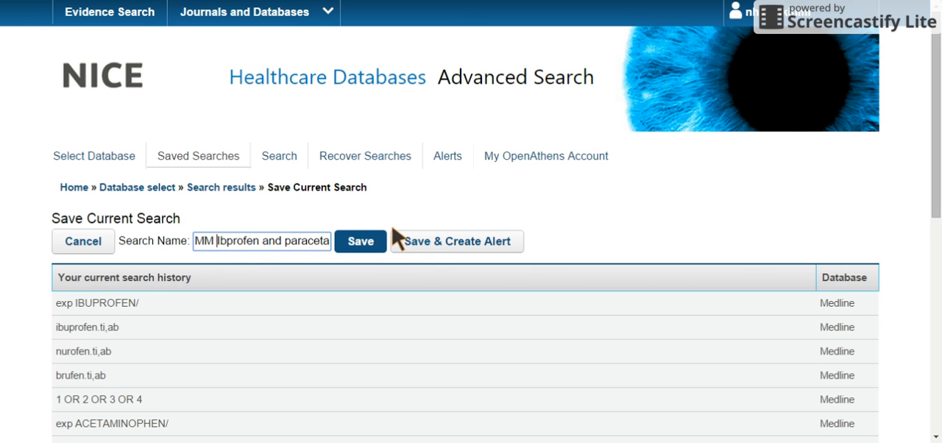
left_click(361, 248)
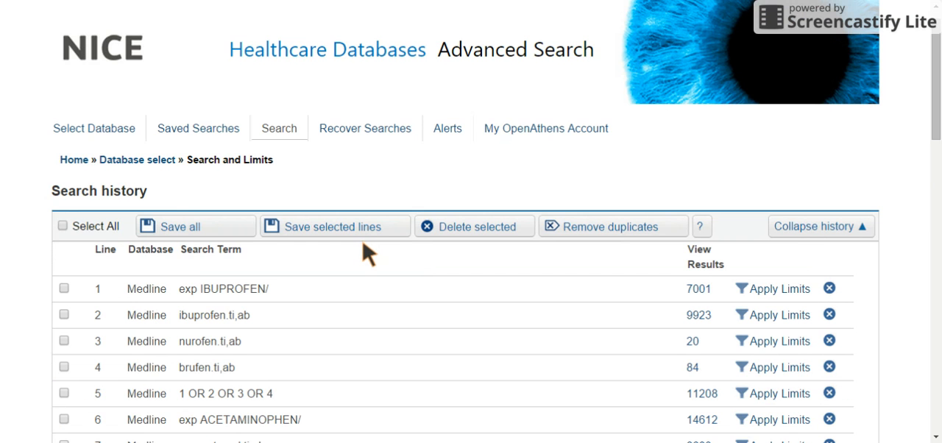
Review the search history lines, including the limited search on line 17, and the limits section below them.
scroll(364, 252, "down", 5)
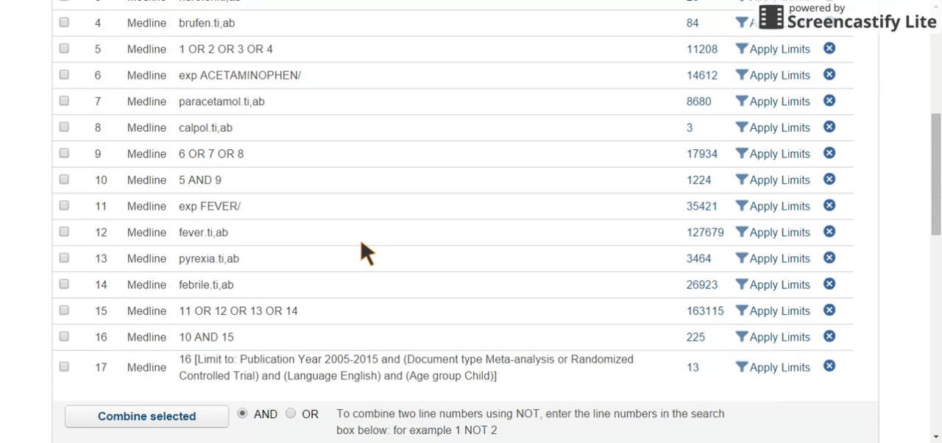
scroll(364, 252, "down", 1)
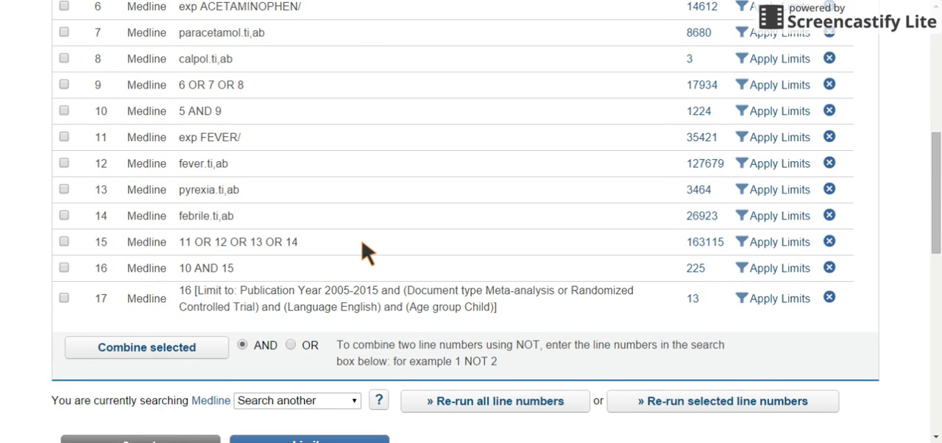
scroll(366, 253, "up", 5)
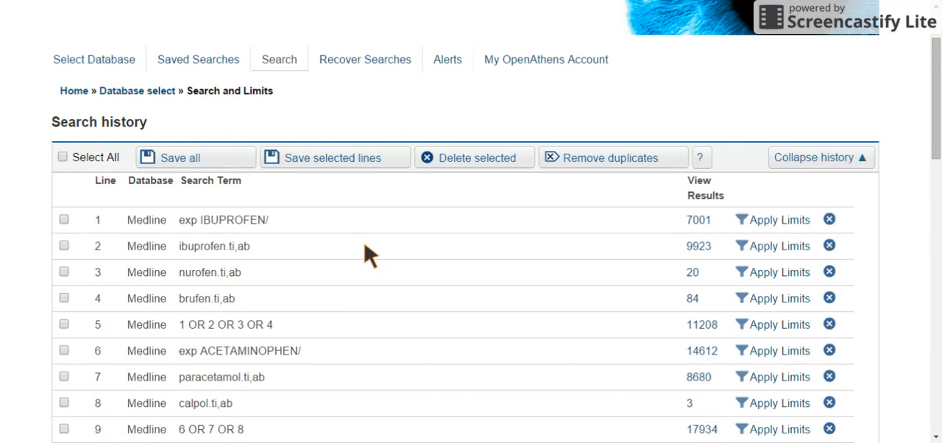
scroll(365, 253, "up", 1)
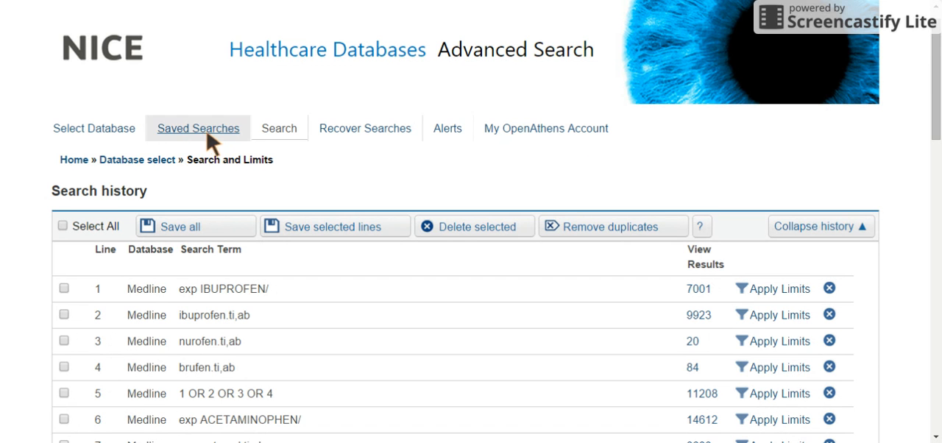
left_click_drag(935, 104, 935, 116)
scroll(933, 82, "down", 7)
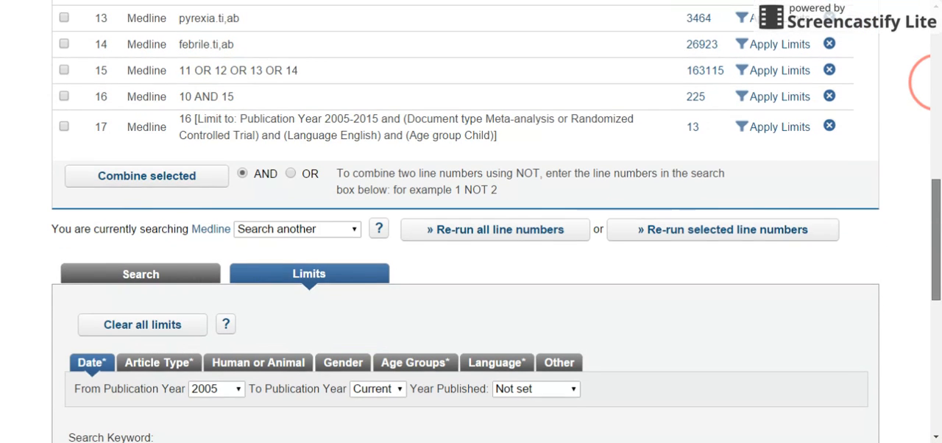
left_click_drag(935, 249, 934, 256)
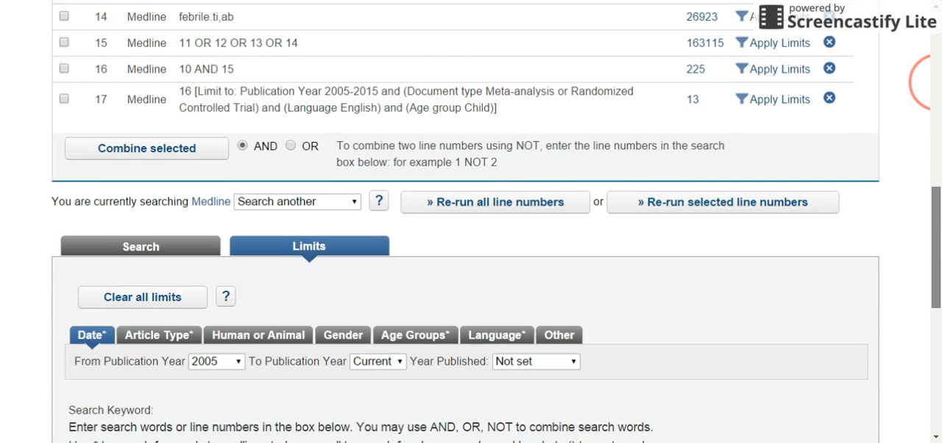
scroll(933, 250, "up", 8)
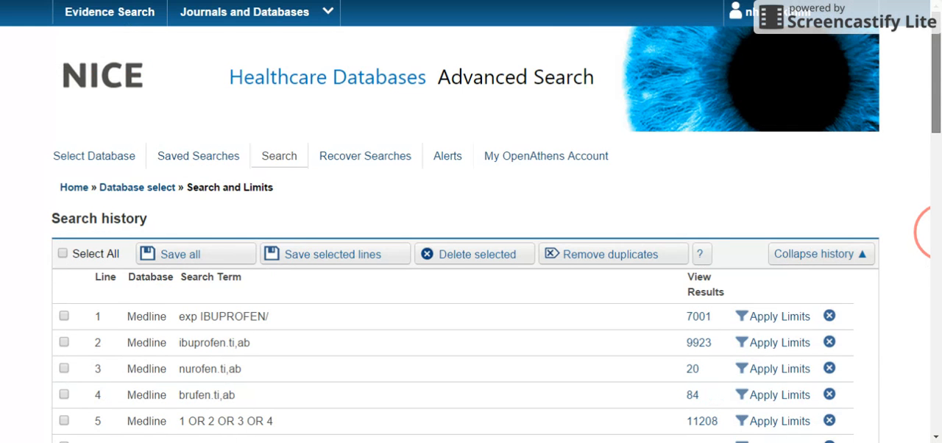
left_click_drag(935, 59, 935, 220)
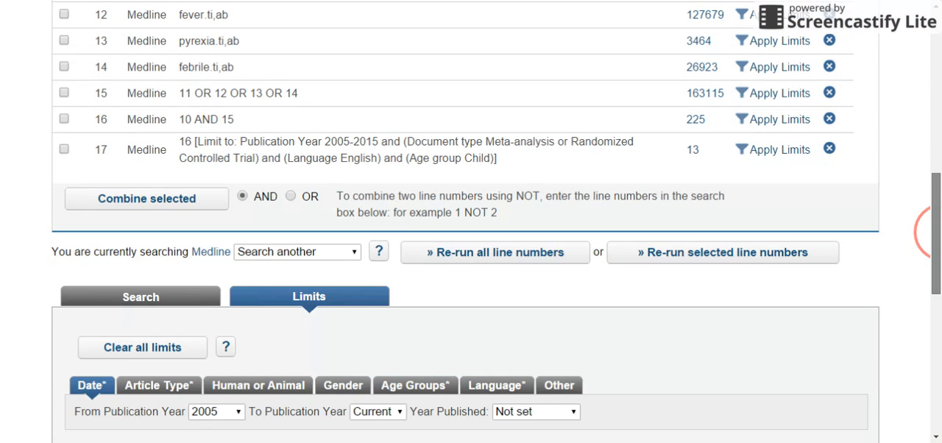